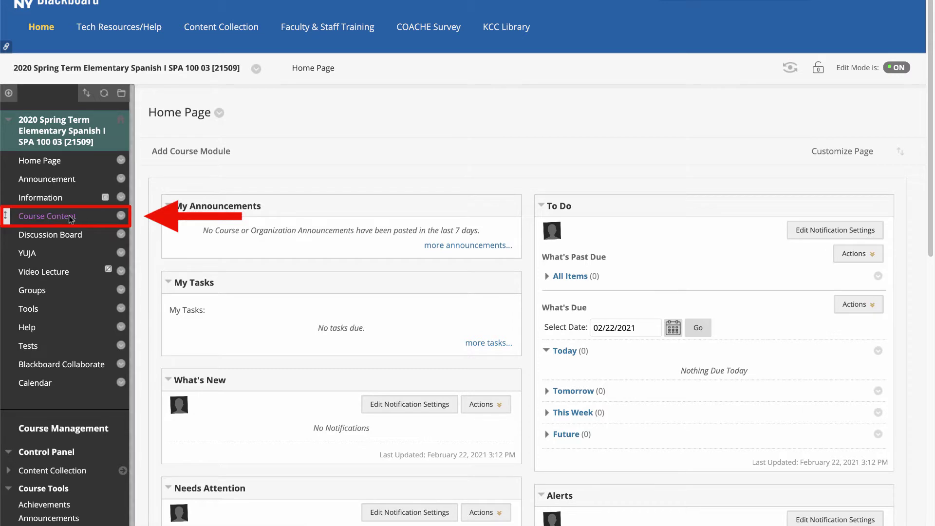
# Start creating a new test in the Course Content area.
pyautogui.click(71, 217)
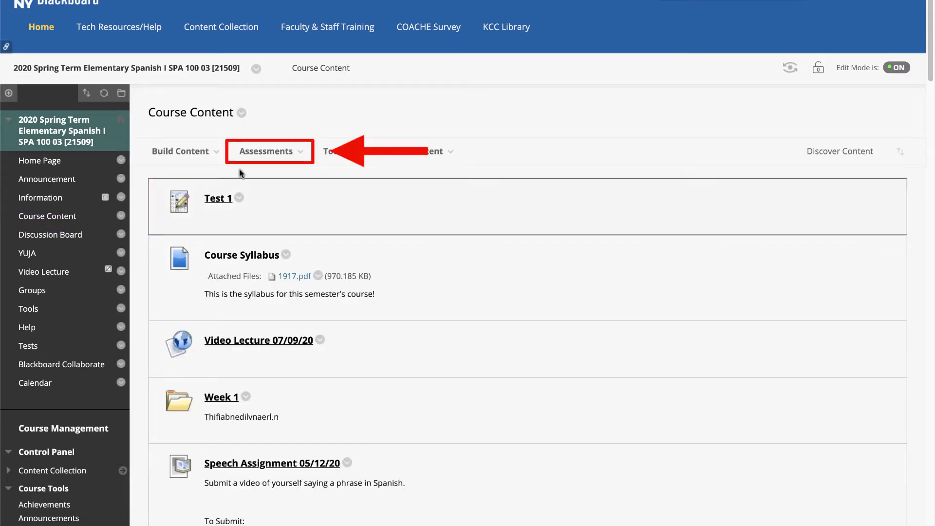
pyautogui.click(261, 155)
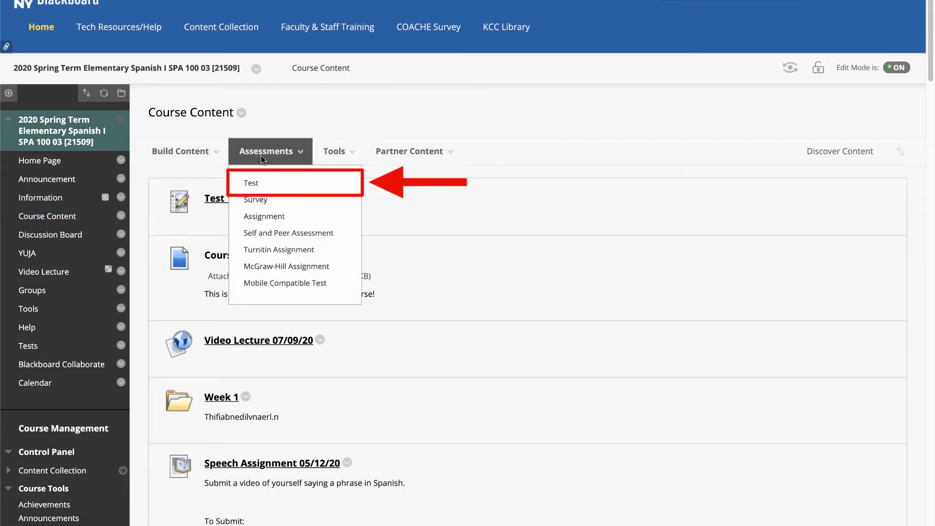
pyautogui.click(283, 186)
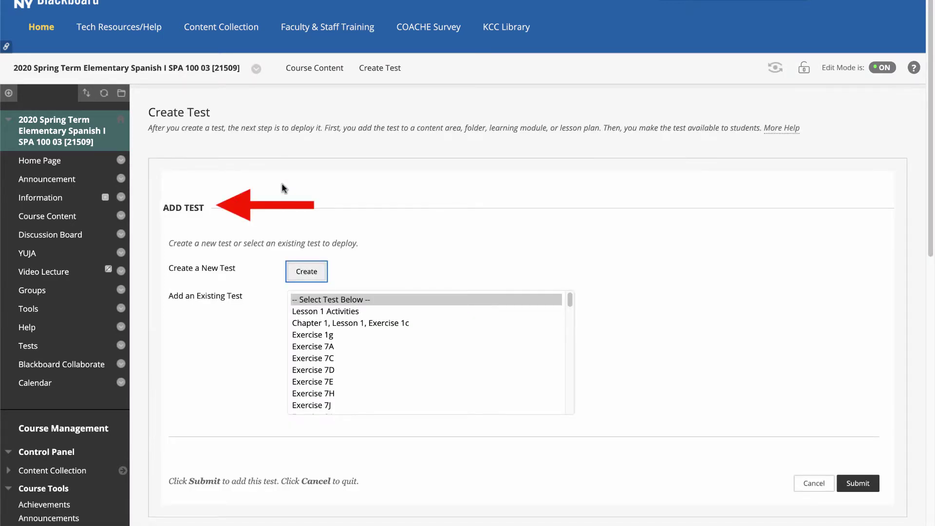
pyautogui.click(318, 275)
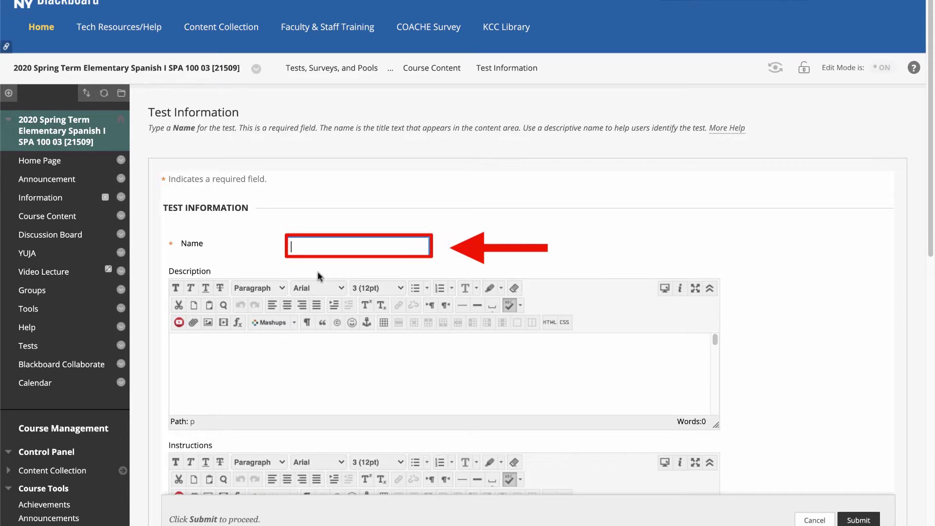
# Name the test "Test Example", describe it as "This test will cover the first week of material.", instruct "Answer all 20 questions in 60 minutes.", and submit.
pyautogui.write('Test Example')
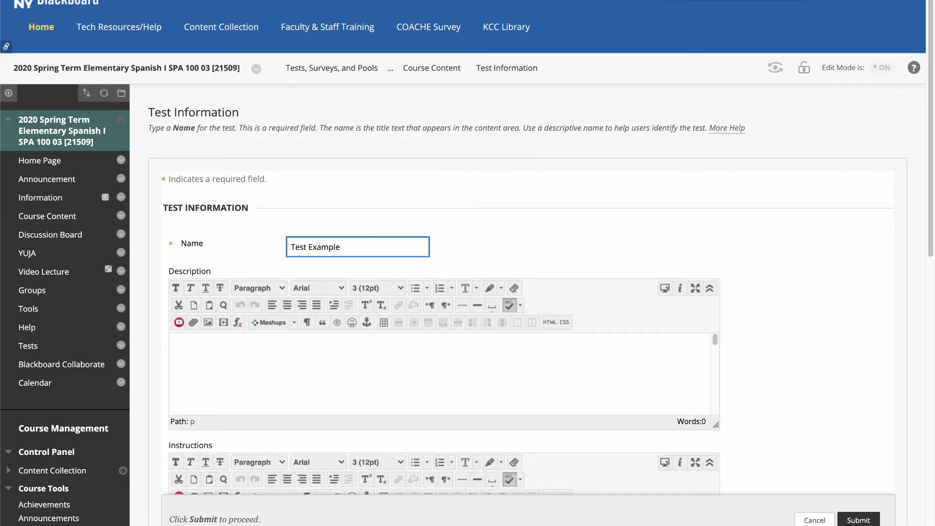
pyautogui.click(316, 270)
pyautogui.scroll(-4, 316, 270)
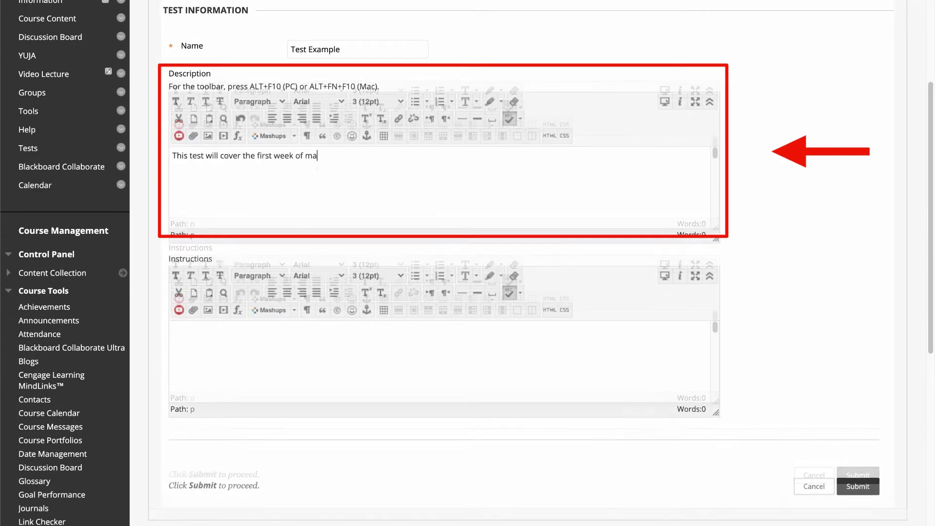
pyautogui.write('erial.')
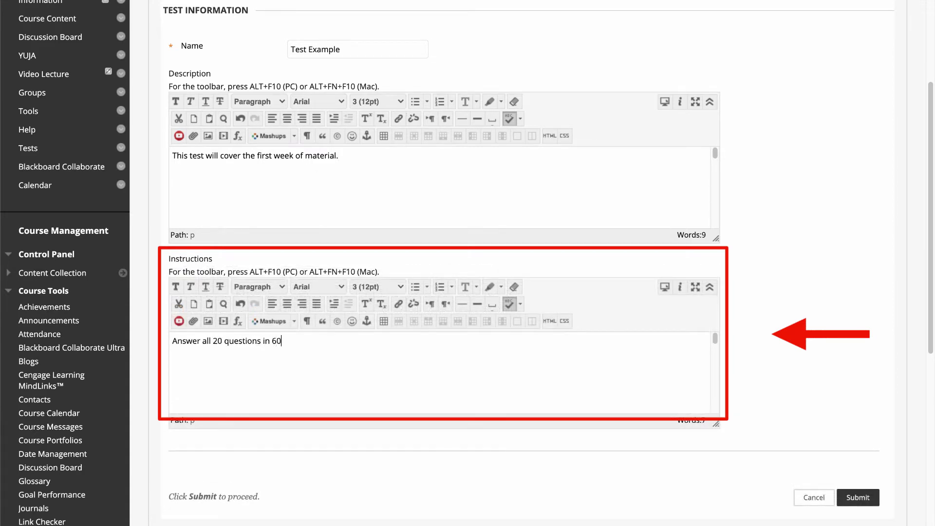
pyautogui.write('utes.')
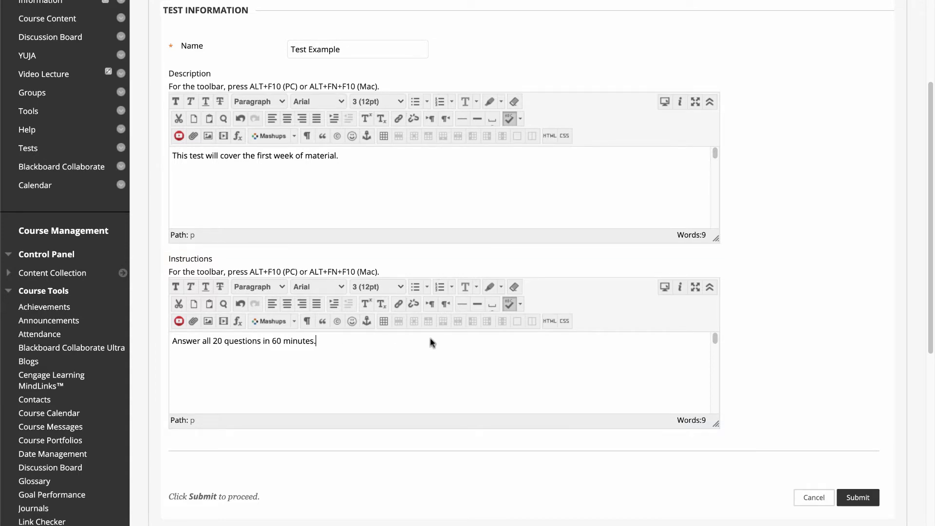
pyautogui.click(853, 498)
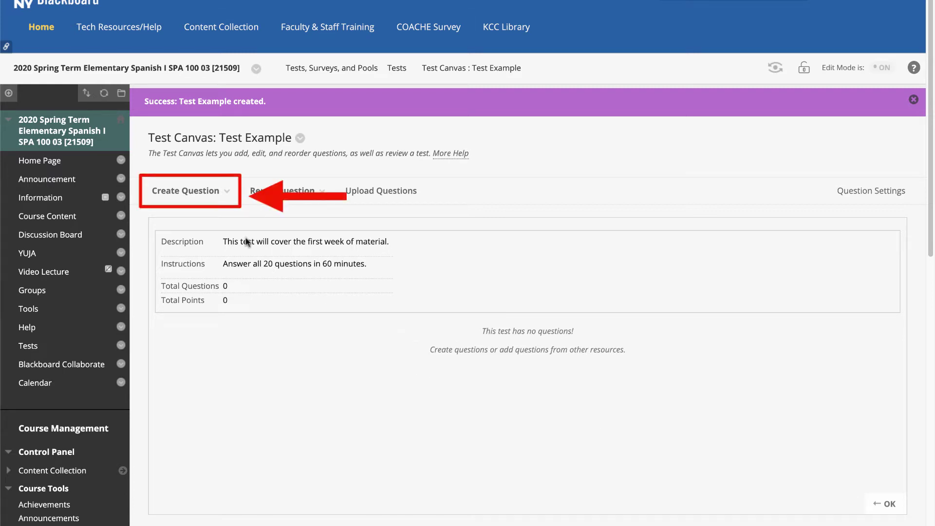
# Start a multiple choice question titled "Question 1" with the text "What is the Spanish word for 2?".
pyautogui.click(221, 201)
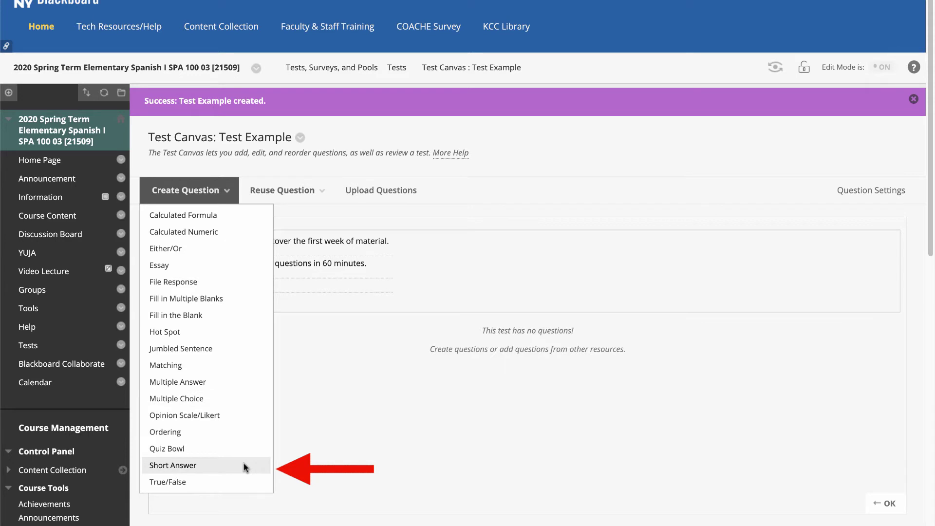
pyautogui.click(198, 398)
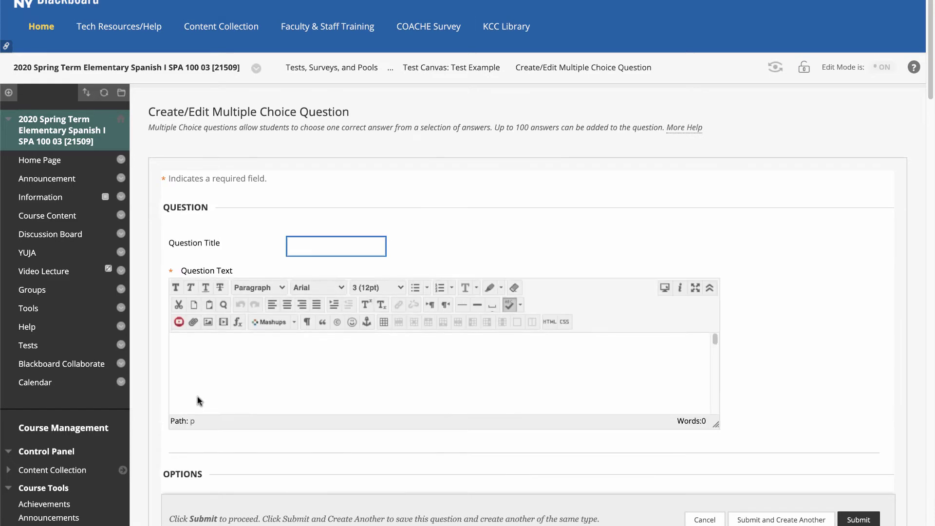
pyautogui.click(344, 248)
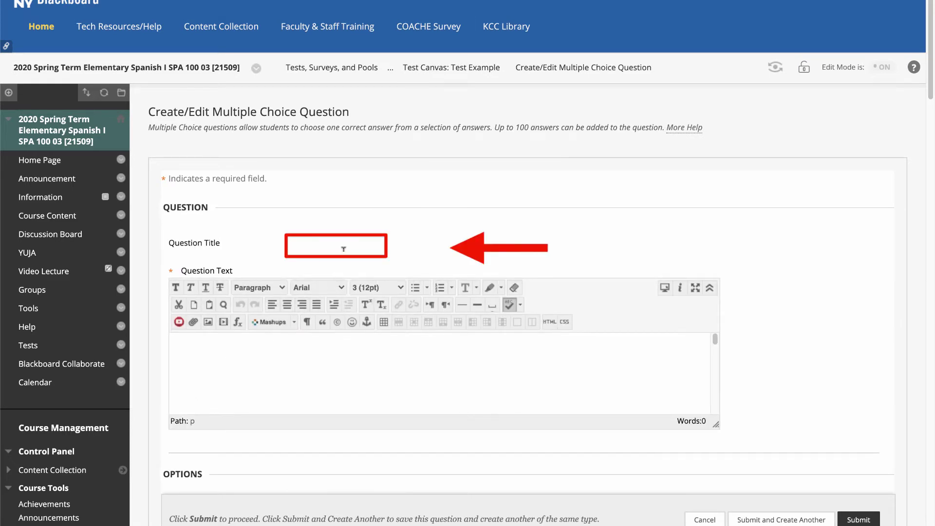
pyautogui.write('Question 1')
pyautogui.click(362, 354)
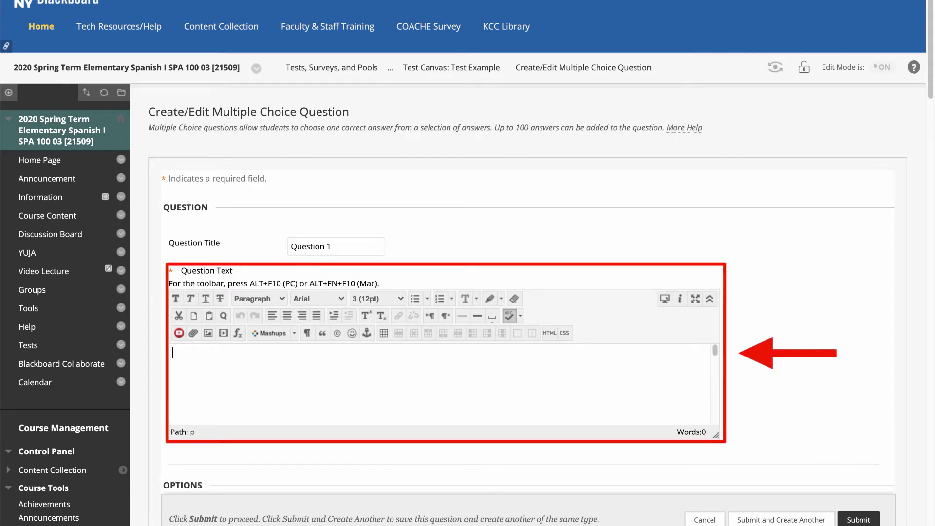
pyautogui.write('Wh')
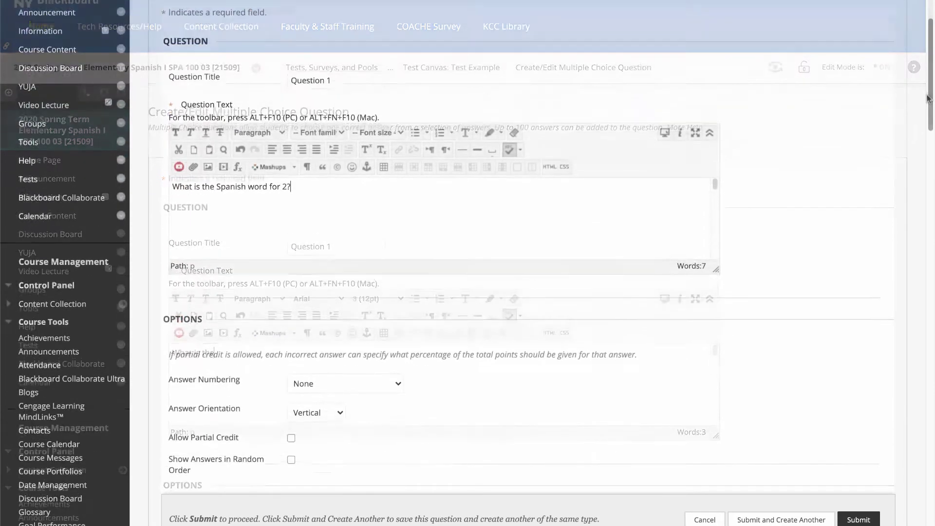
# Set the question's answer numbering to Uppercase Letters (A, B, C).
pyautogui.scroll(-1, 928, 111)
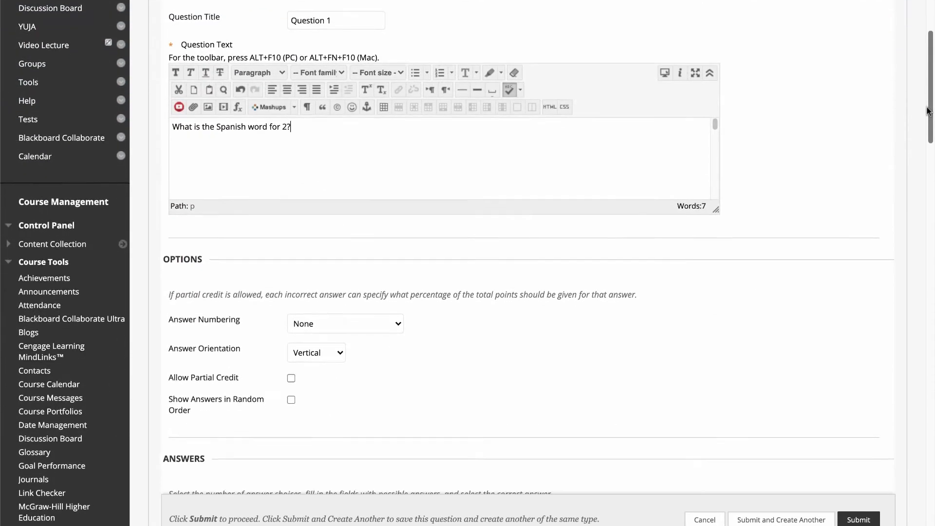
pyautogui.scroll(-3, 927, 111)
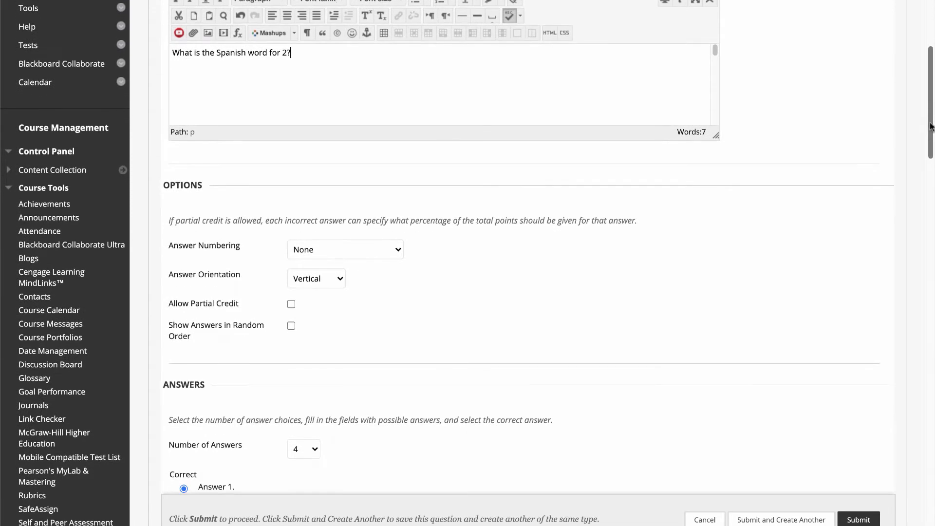
pyautogui.click(396, 244)
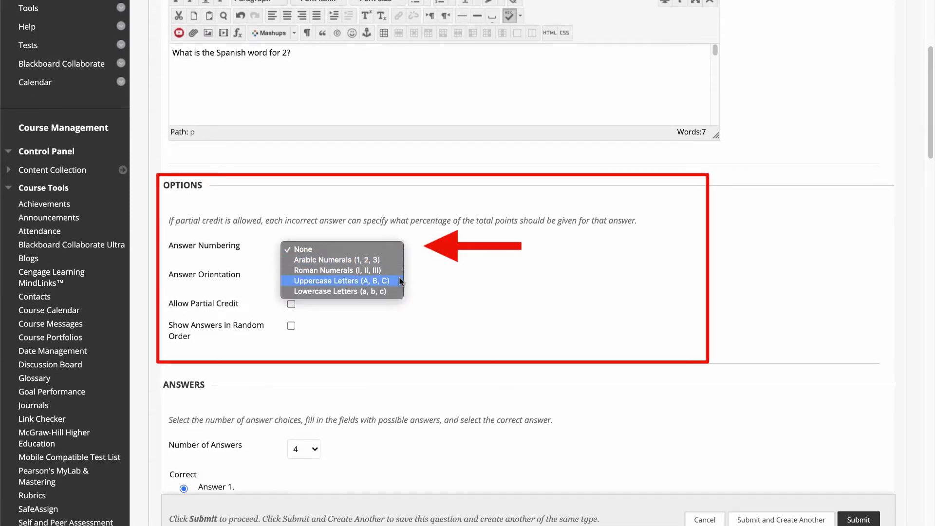
pyautogui.press('Escape')
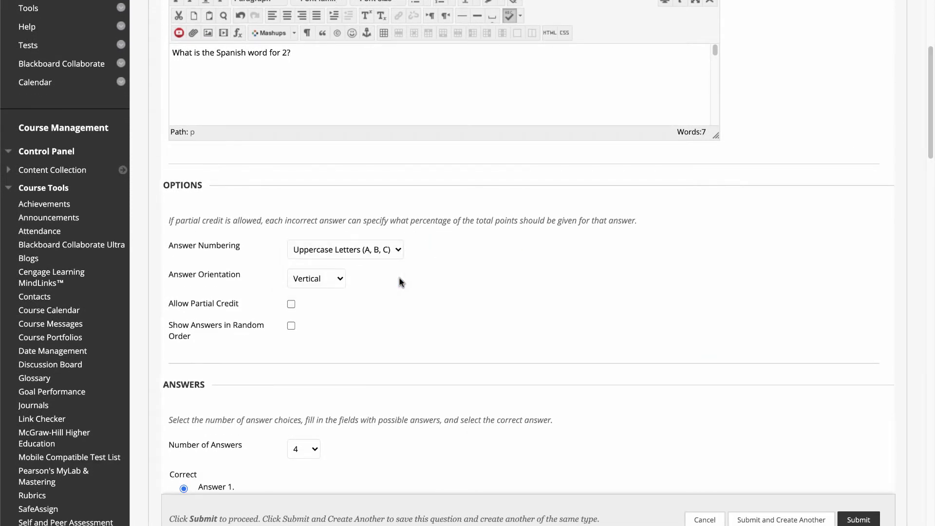
# Give the question the four answers Uno, Dos, Tres and Ocho, and mark Dos as correct.
pyautogui.scroll(-7, 401, 281)
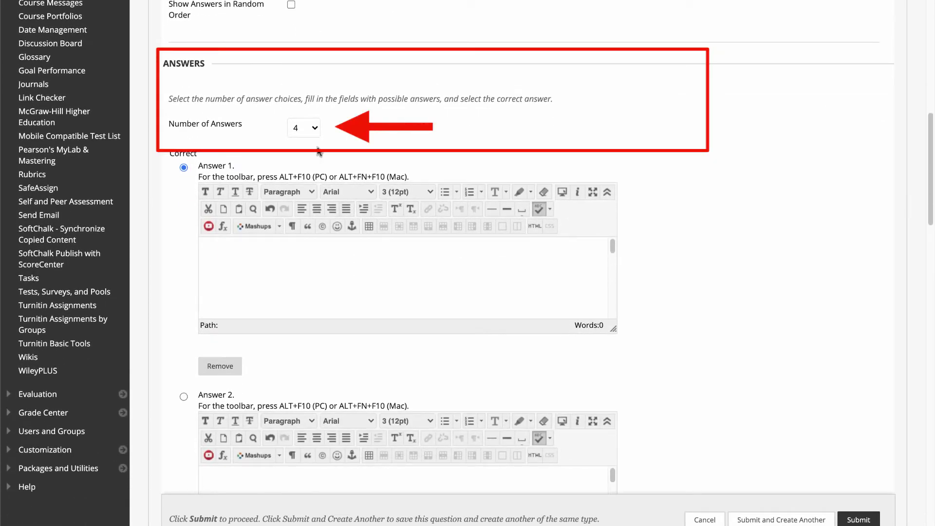
pyautogui.click(313, 128)
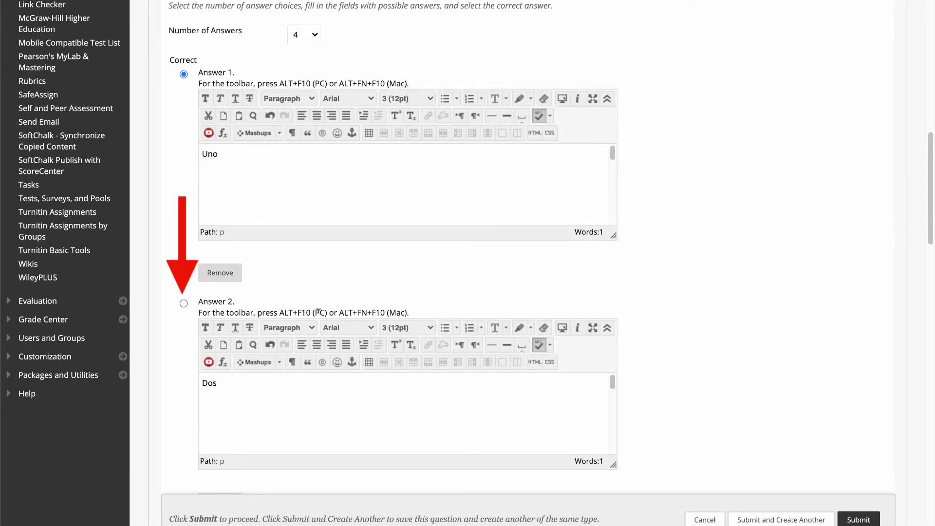
pyautogui.click(183, 304)
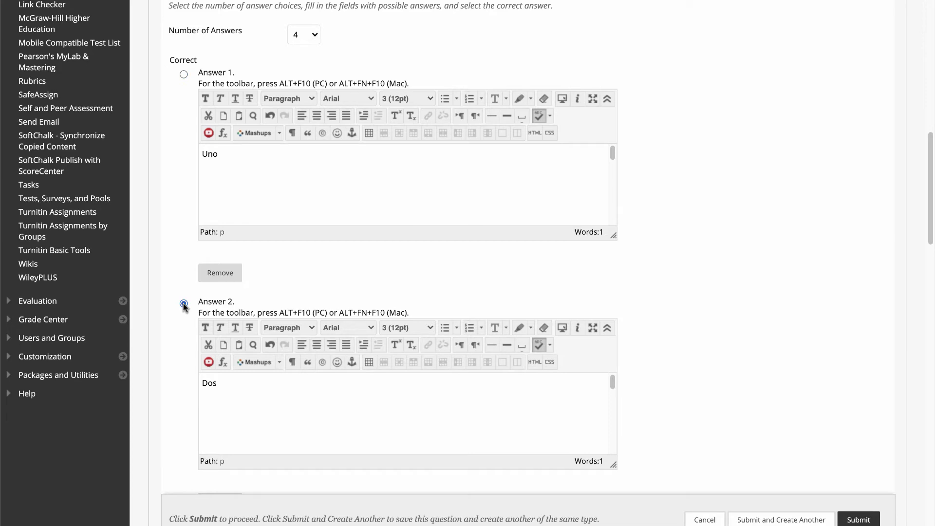
# Enter "That is correct!" as correct feedback and "Sorry, that is incorrect." as incorrect feedback, and submit the question.
pyautogui.moveTo(929, 237)
pyautogui.mouseDown()
pyautogui.moveTo(930, 358)
pyautogui.moveTo(915, 437)
pyautogui.mouseUp()
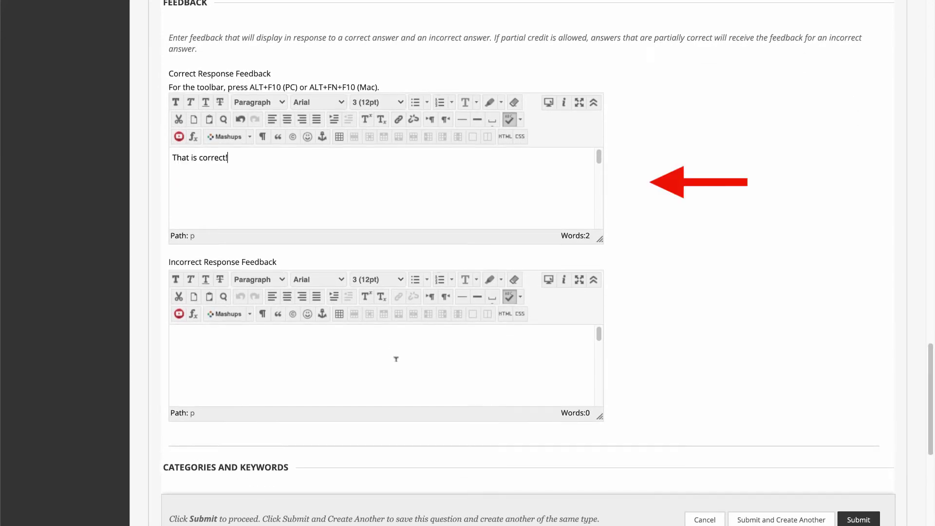
pyautogui.click(396, 359)
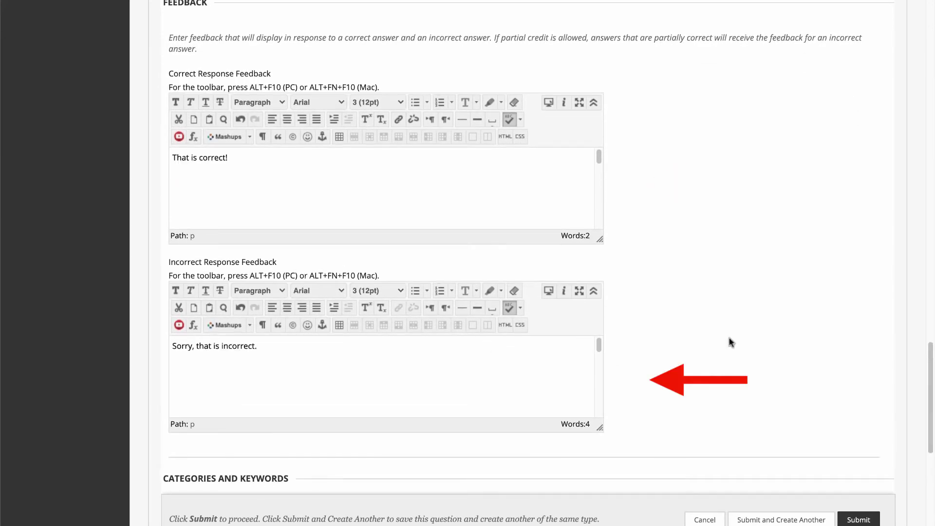
pyautogui.moveTo(928, 369); pyautogui.dragTo(932, 457)
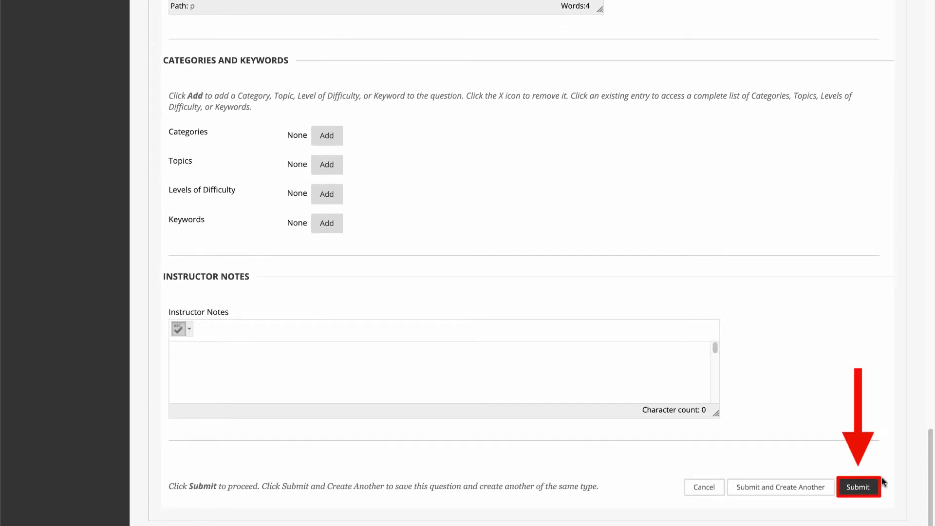
pyautogui.click(857, 500)
# Add a True/False question titled "Question 2" stating "Tres is the Spanish word for 3.", with True as the correct answer, and submit it.
pyautogui.moveTo(933, 194); pyautogui.dragTo(906, 344)
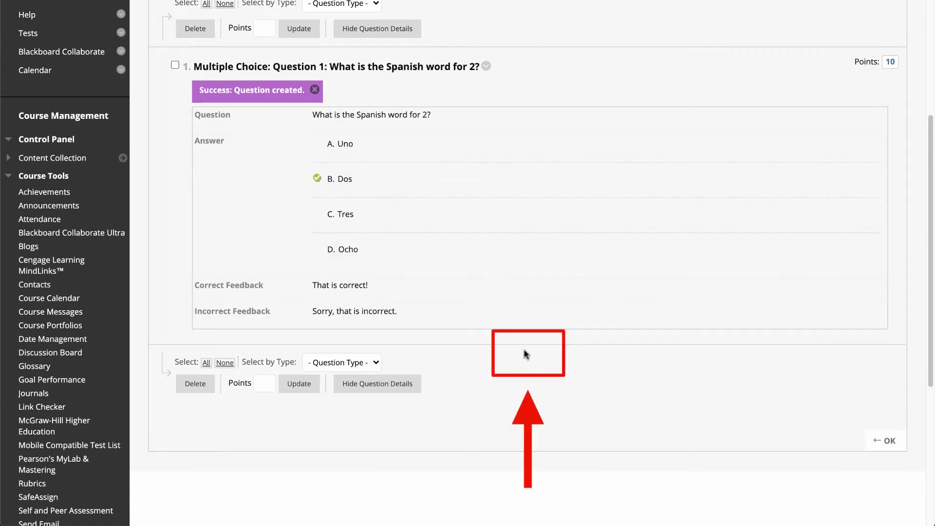
pyautogui.moveTo(526, 346)
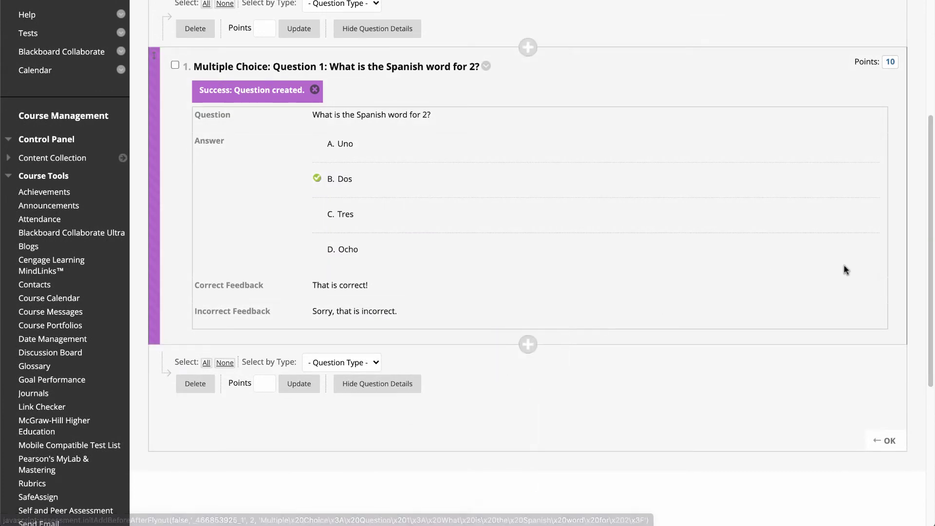
pyautogui.scroll(5, 919, 267)
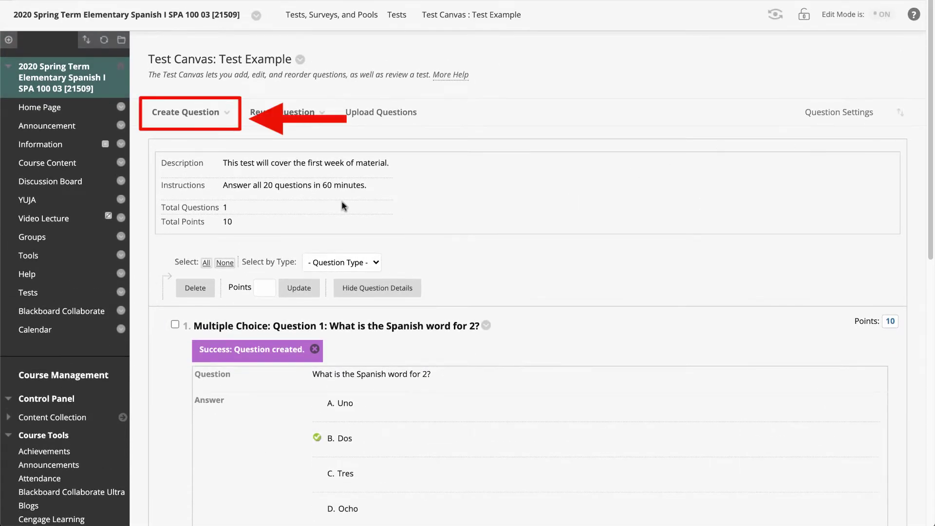
pyautogui.click(212, 114)
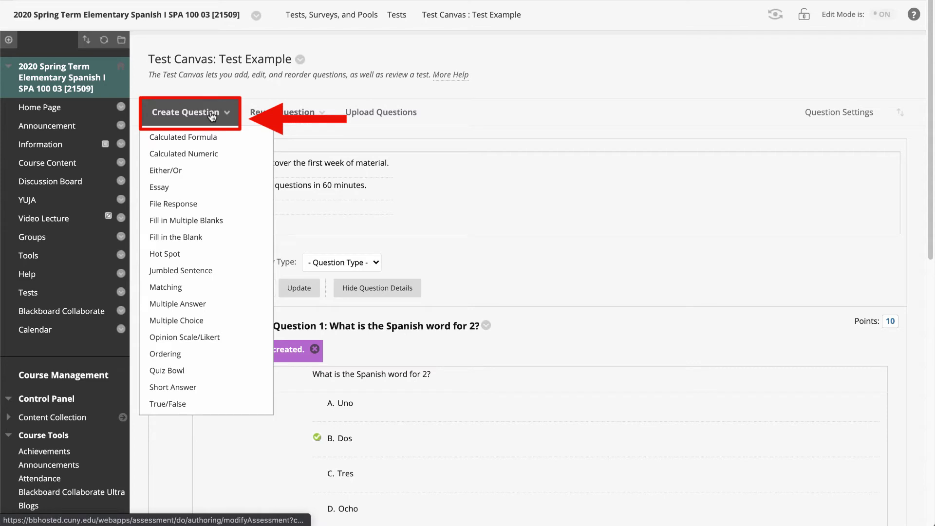
pyautogui.click(225, 404)
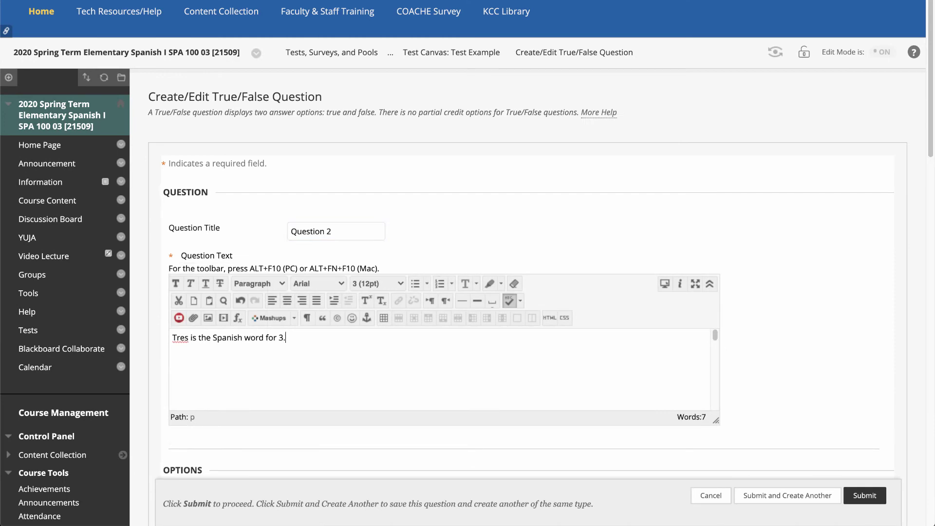
pyautogui.scroll(-7, 242, 270)
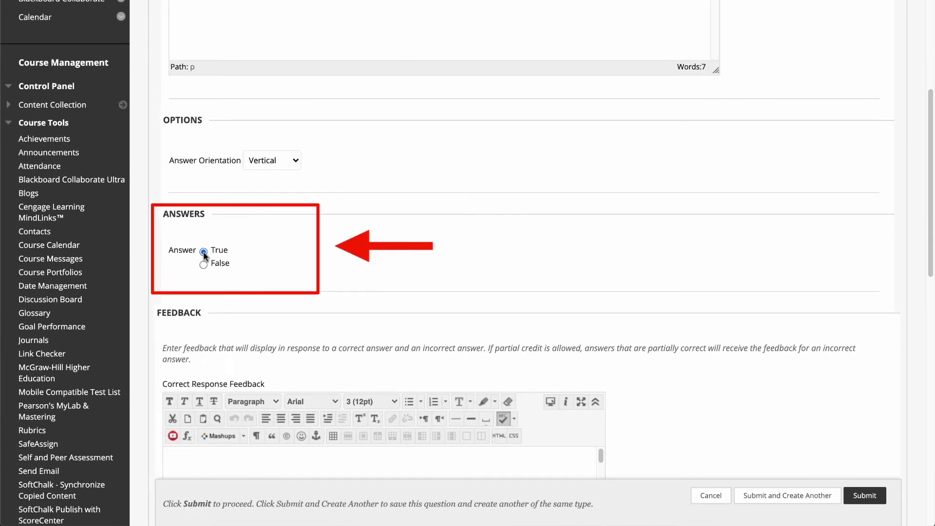
pyautogui.click(864, 495)
# Add an essay question titled "Question 3", "Write a paragraph-long story about you in Spanish.", with a sample answer beginning "Un párrafo es una unidad autónoma".
pyautogui.click(199, 155)
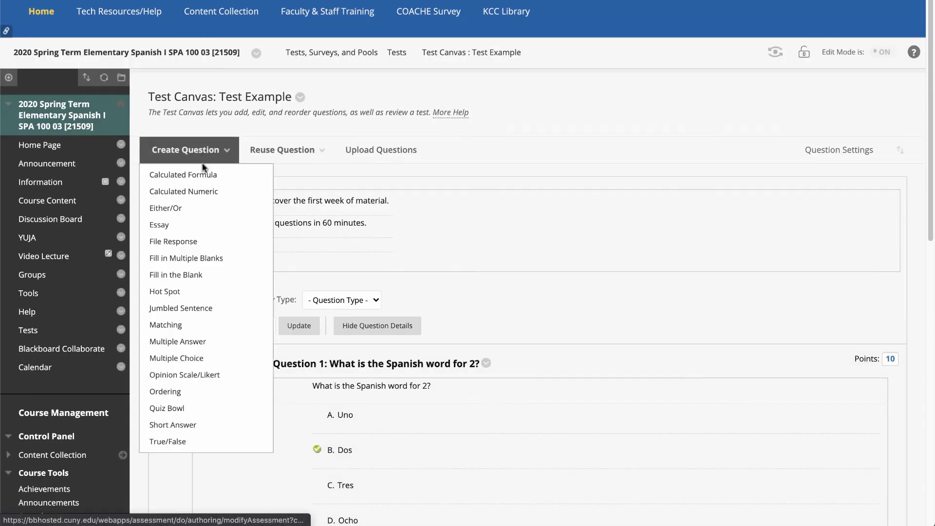
pyautogui.click(203, 230)
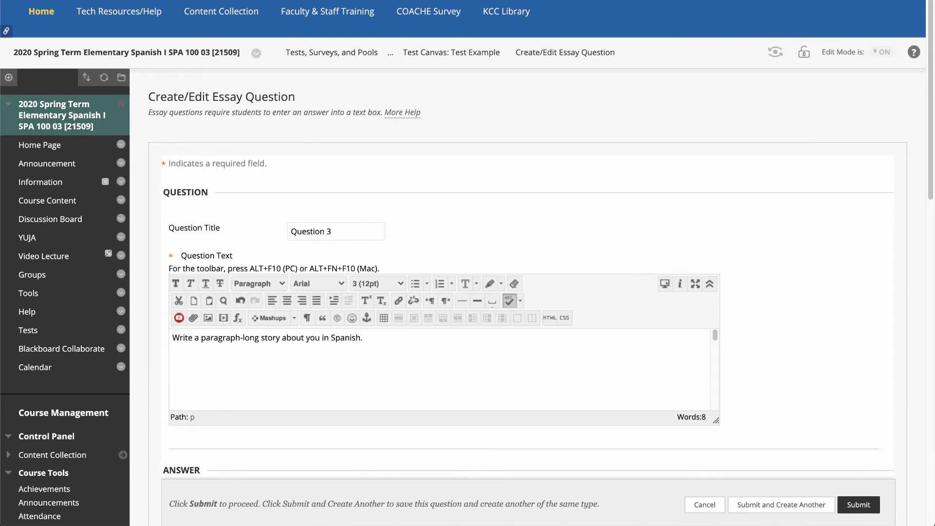
pyautogui.moveTo(929, 174); pyautogui.dragTo(913, 259)
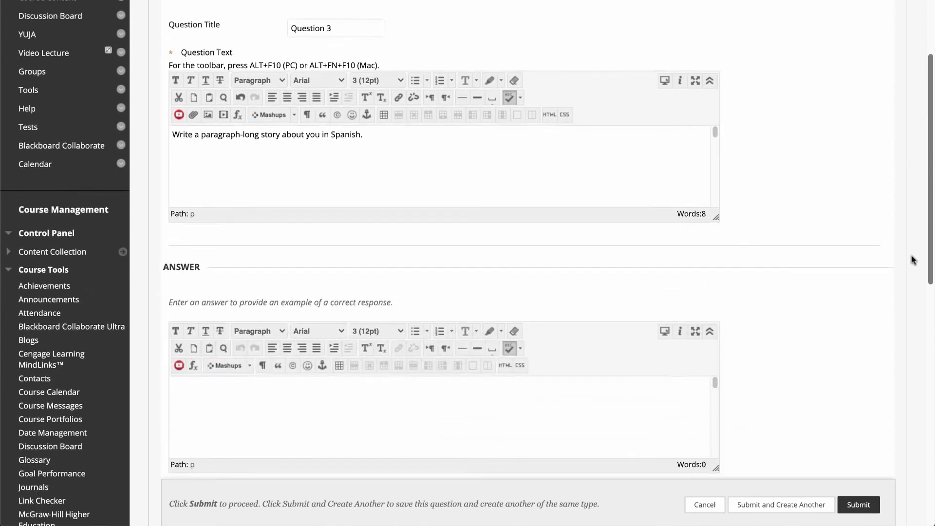
pyautogui.scroll(-2, 905, 291)
pyautogui.click(487, 334)
pyautogui.write('Un párrafo es una unidad autónoma de discurso por escrito que trata sobre un punto o idea en particular. Un párrafo consta de una o más frases. Aunque no es un requisito de la sintaxis de ningún idioma, los párrafos suelen ser una parte esperada de la escritura formal, que se utiliza para organizar una prosa más extensa. Wikipedia')
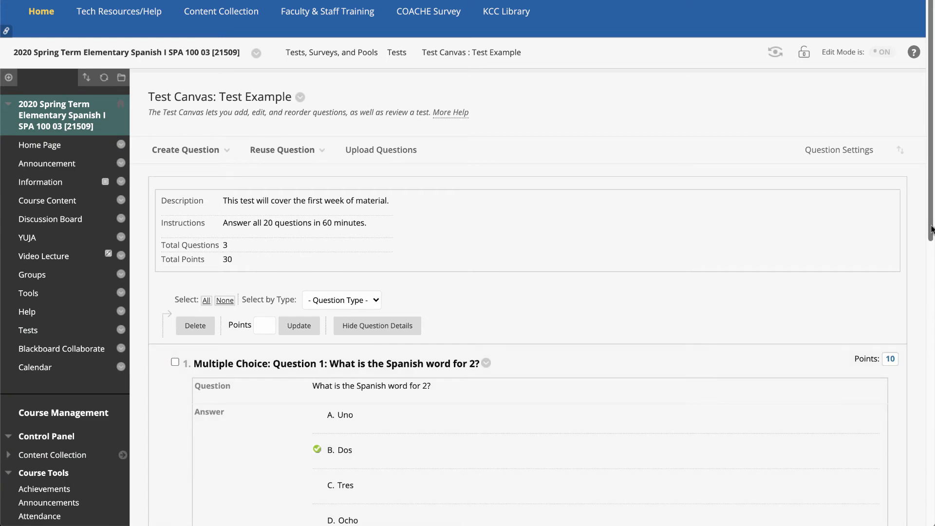
pyautogui.scroll(-1, 931, 258)
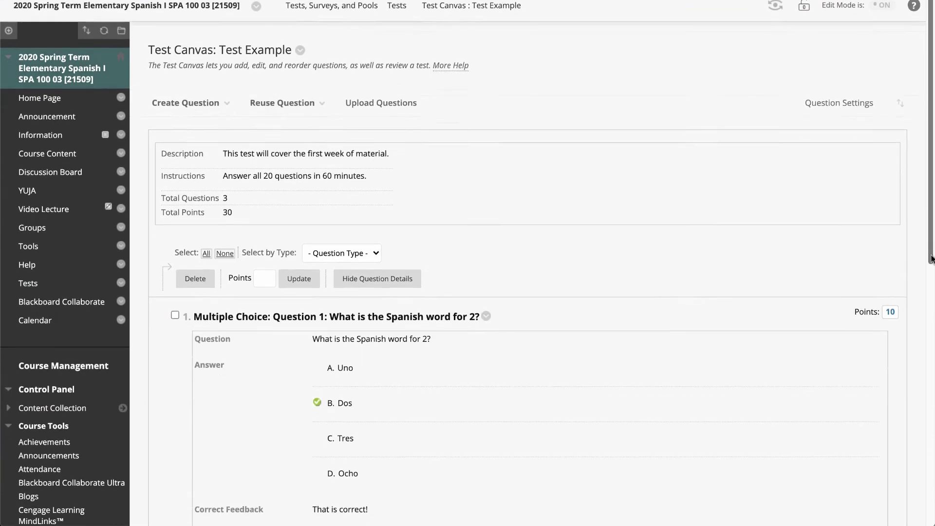
# Set the points of the multiple choice question "What is the Spanish word for 2?" to 20 and submit the value.
pyautogui.scroll(-4, 930, 258)
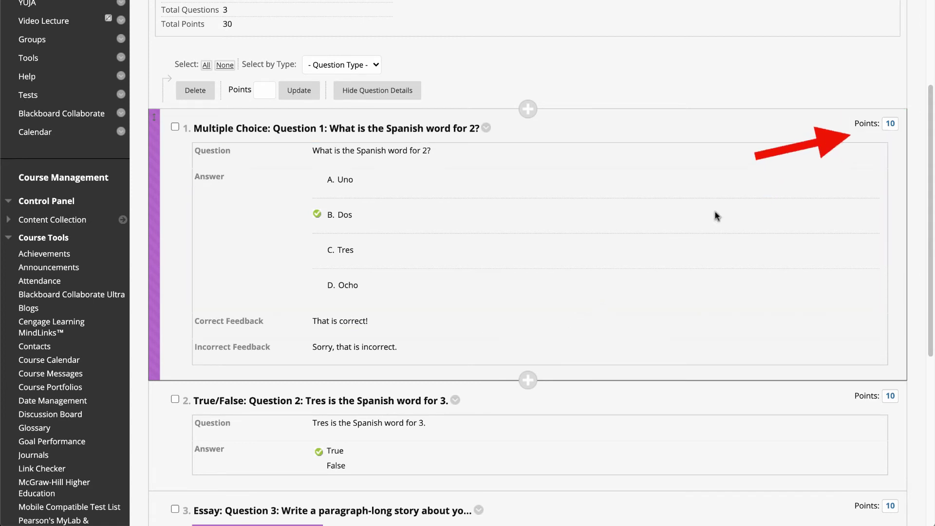
pyautogui.click(890, 124)
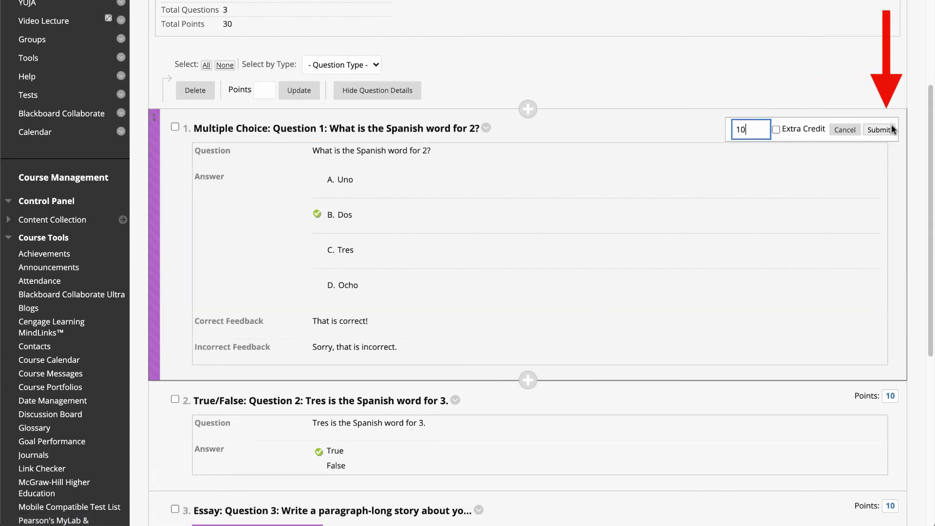
pyautogui.moveTo(740, 129); pyautogui.dragTo(733, 127)
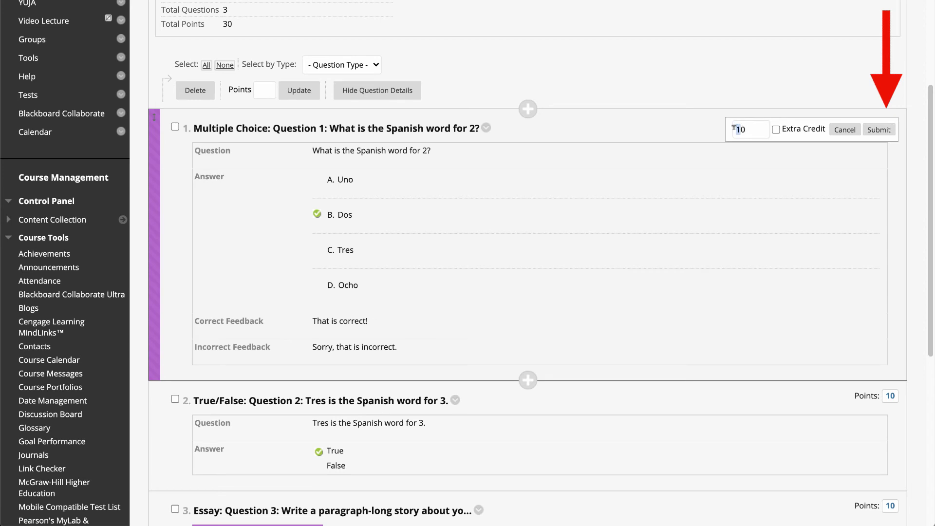
pyautogui.write('2')
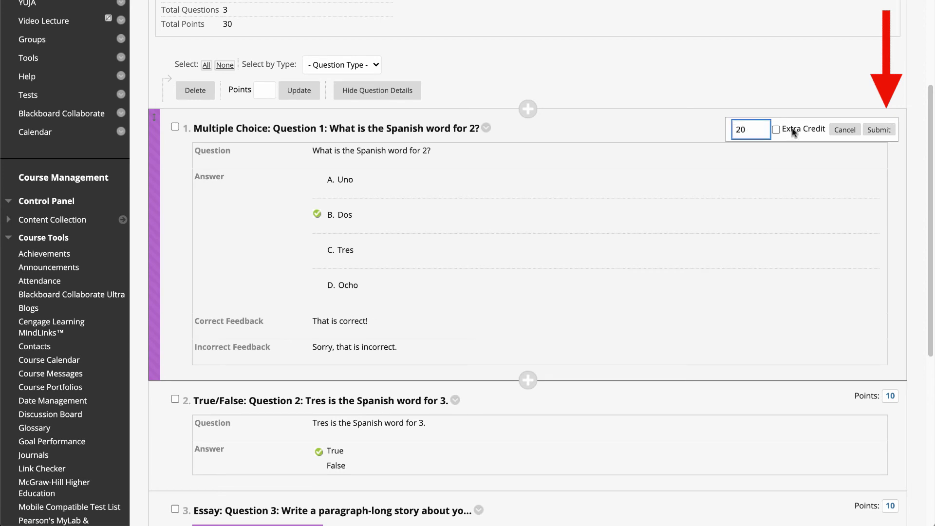
pyautogui.click(879, 130)
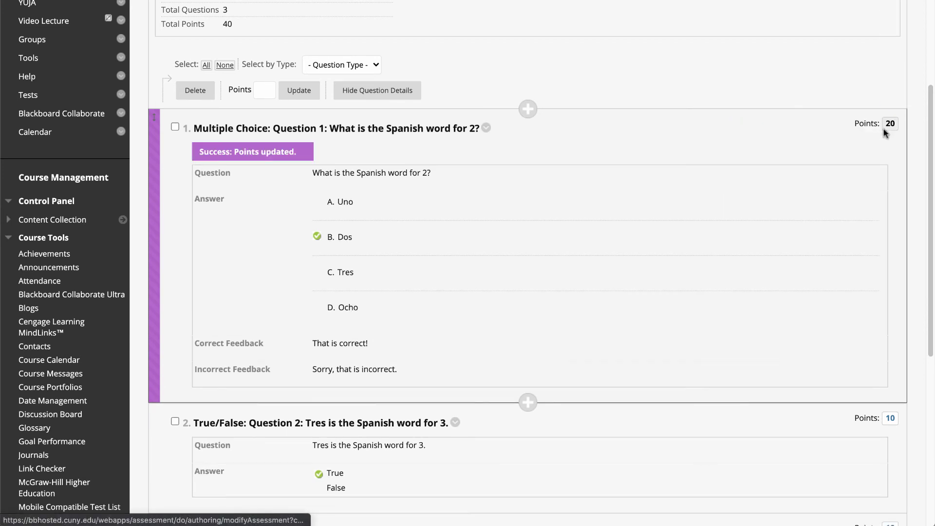
# Reorder the test so the multiple choice question comes directly after the True/False question.
pyautogui.moveTo(928, 100); pyautogui.dragTo(928, 144)
pyautogui.moveTo(276, 113)
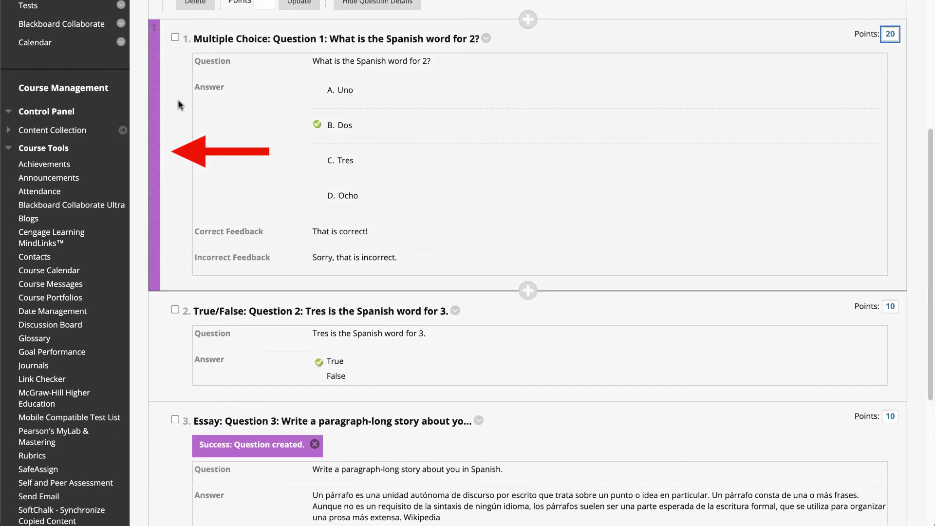
pyautogui.moveTo(154, 102); pyautogui.dragTo(155, 376)
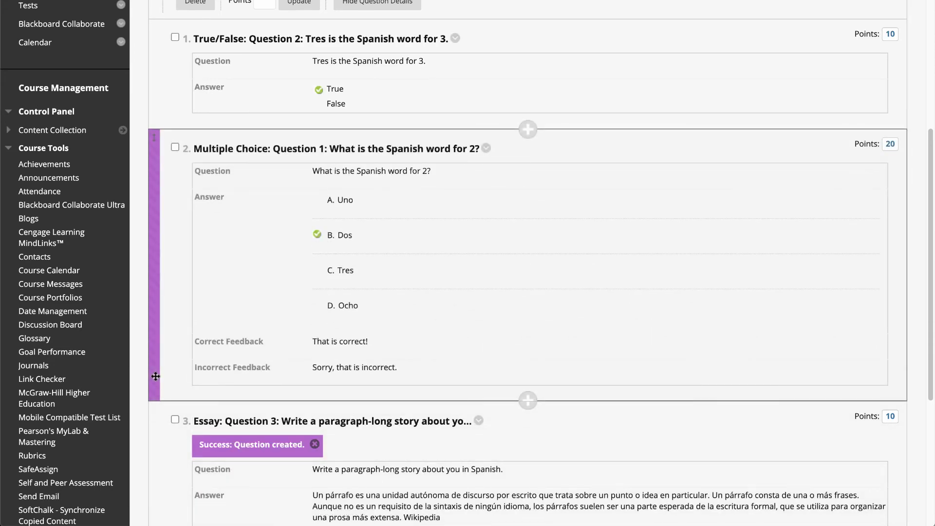
# Finish editing the test's questions and select Test Example as the existing test to add.
pyautogui.scroll(-5, 925, 444)
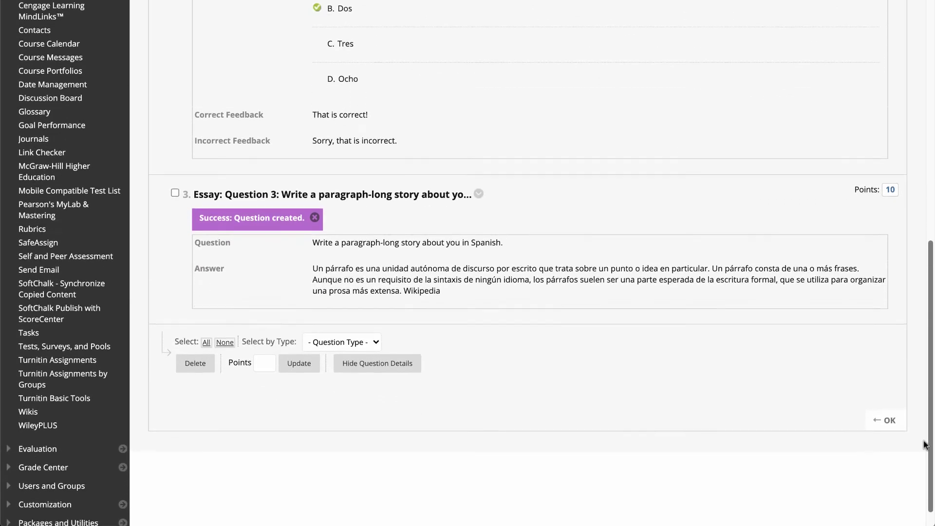
pyautogui.click(889, 409)
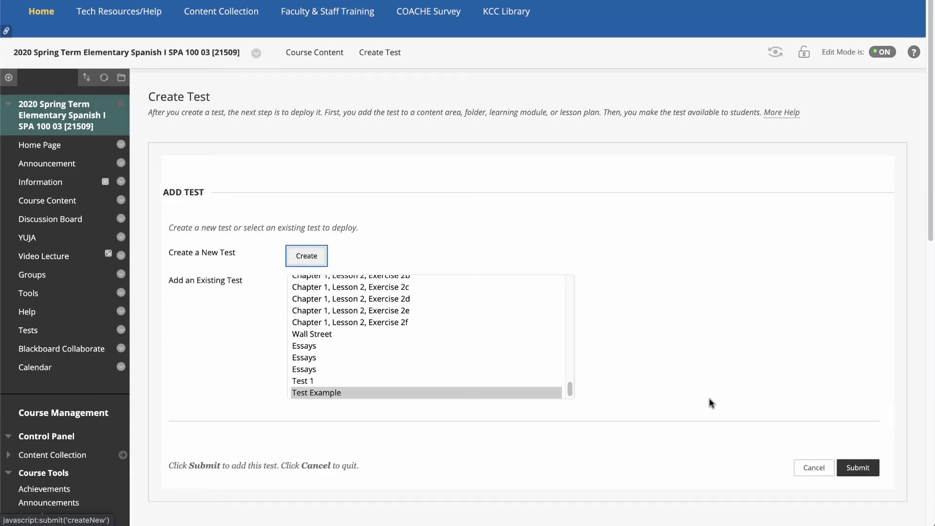
pyautogui.click(549, 395)
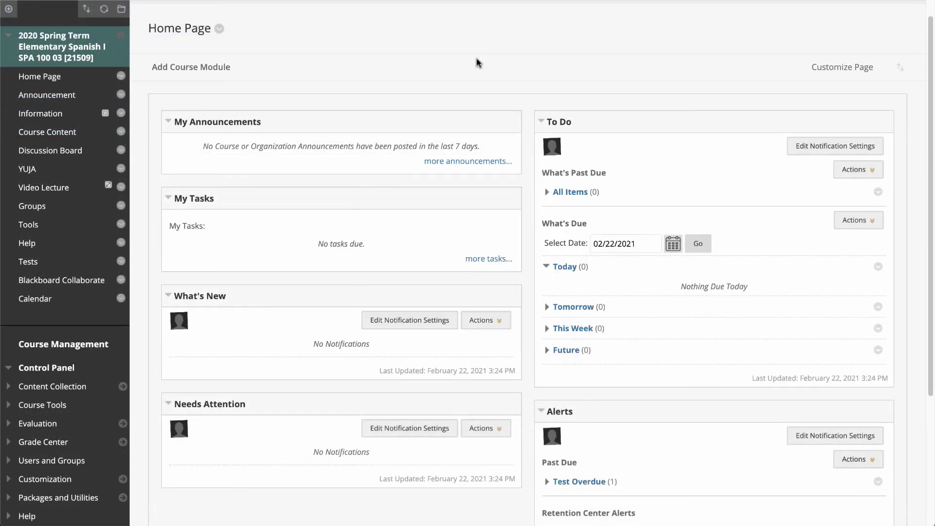
# Open Test Example for editing from the course's list of tests under Tests, Surveys, and Pools.
pyautogui.click(11, 410)
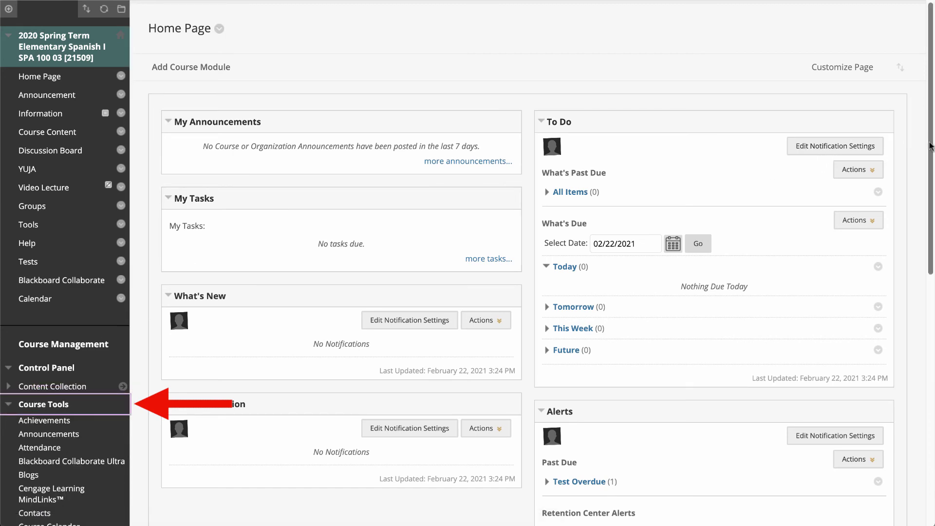
pyautogui.scroll(-9, 906, 287)
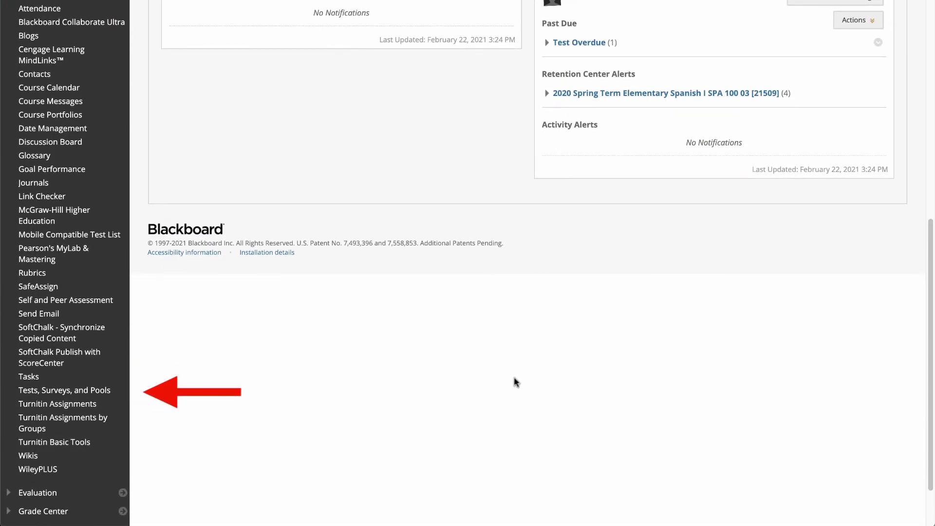
pyautogui.click(109, 391)
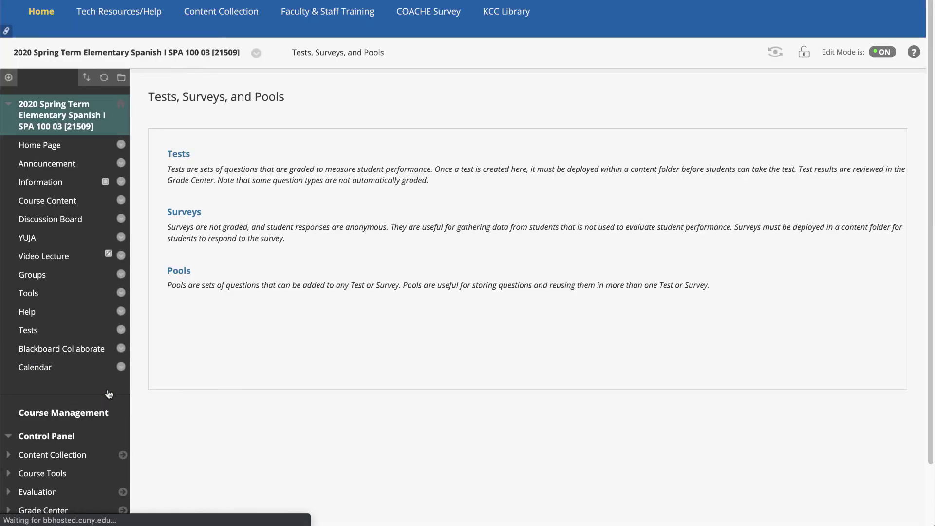
pyautogui.click(179, 154)
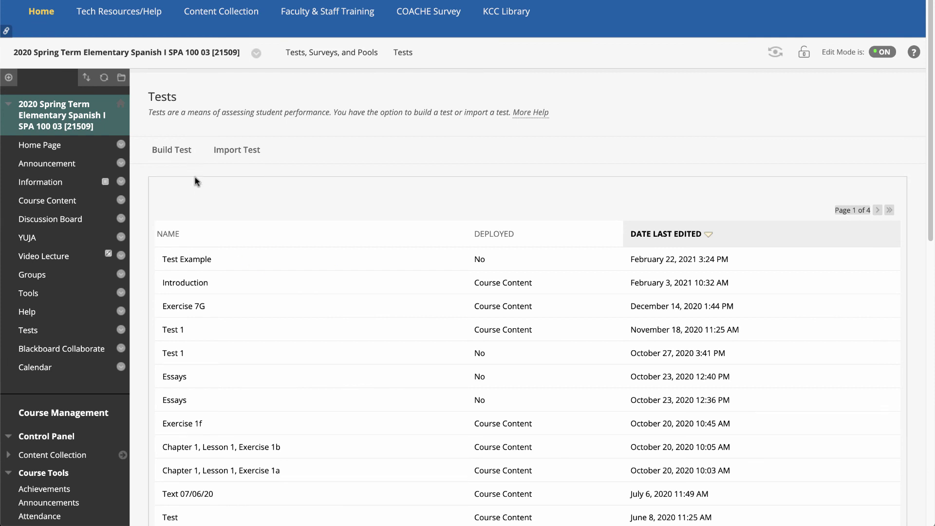
pyautogui.click(218, 261)
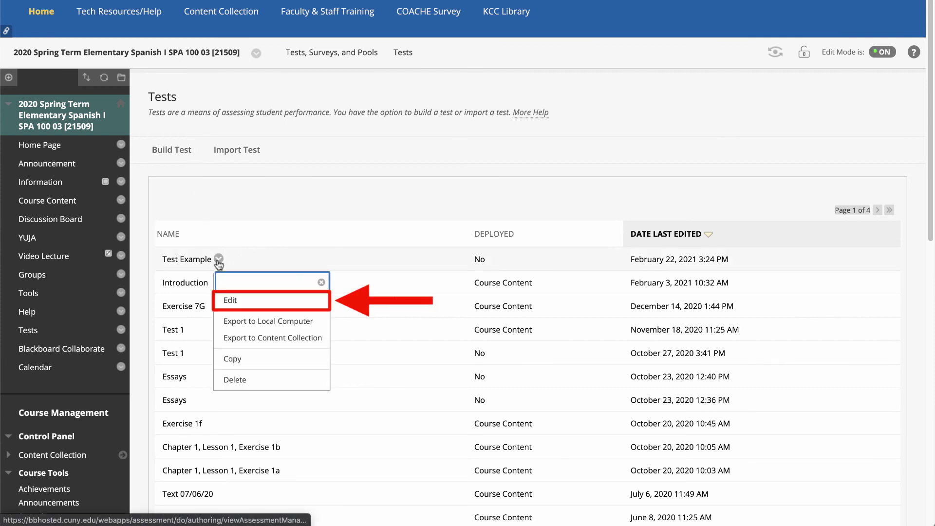
pyautogui.click(275, 302)
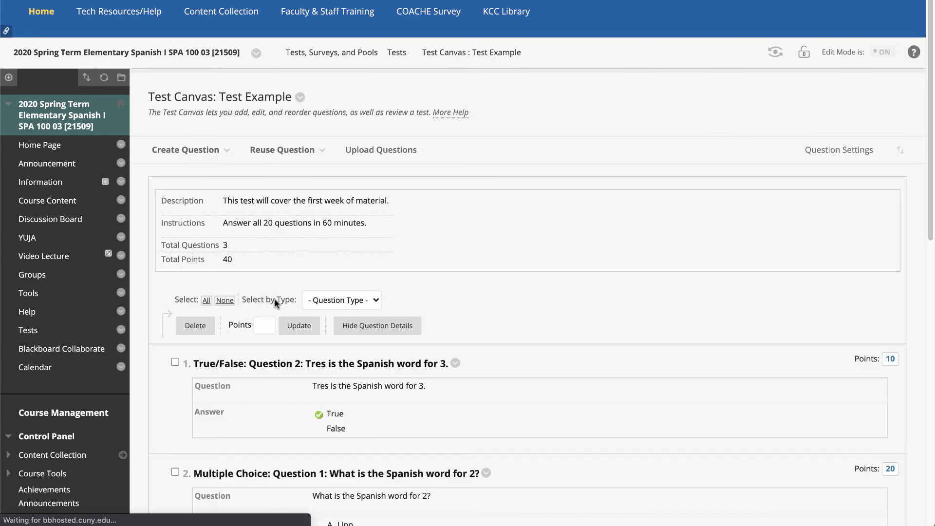